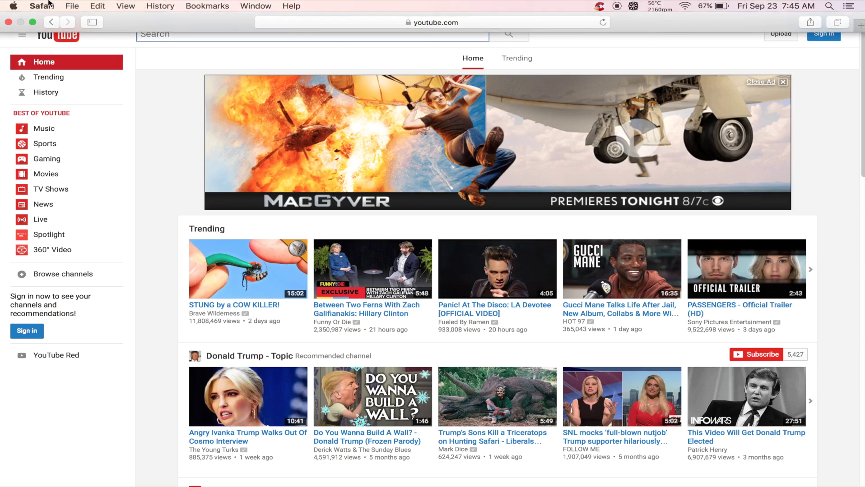
Clear Safari's browsing history, then search YouTube for 'game tech' and browse the results.
{"action": "left_click", "coordinate": [44, 5]}
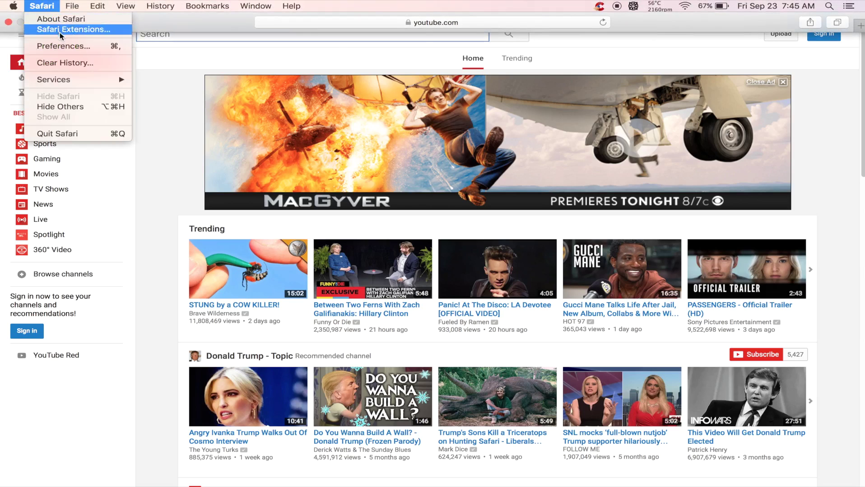
{"action": "left_click", "coordinate": [71, 63]}
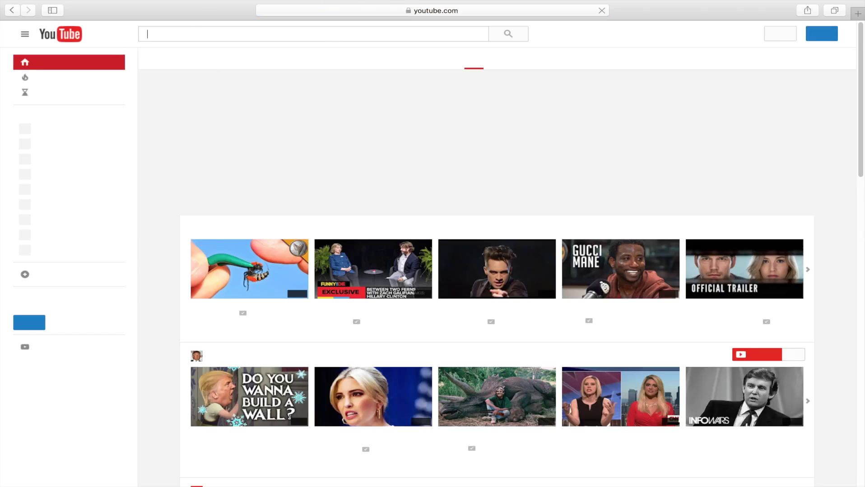
{"action": "type", "text": "game tec"}
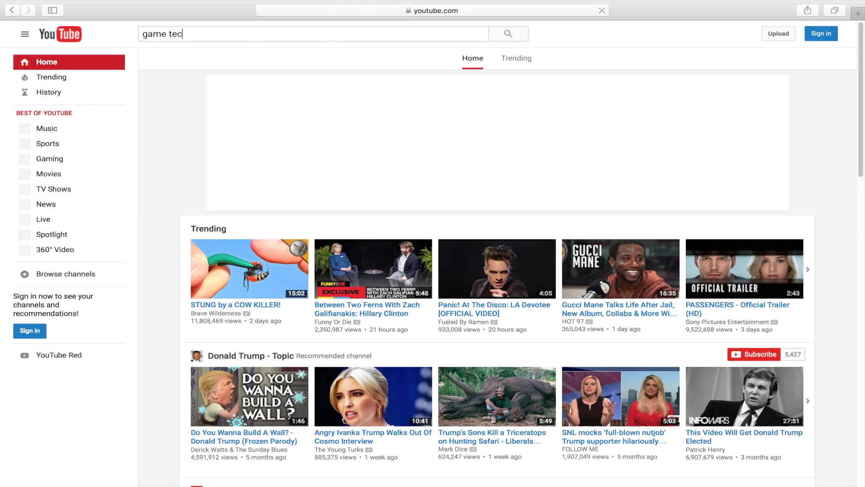
{"action": "type", "text": "h"}
{"action": "key", "text": "Return"}
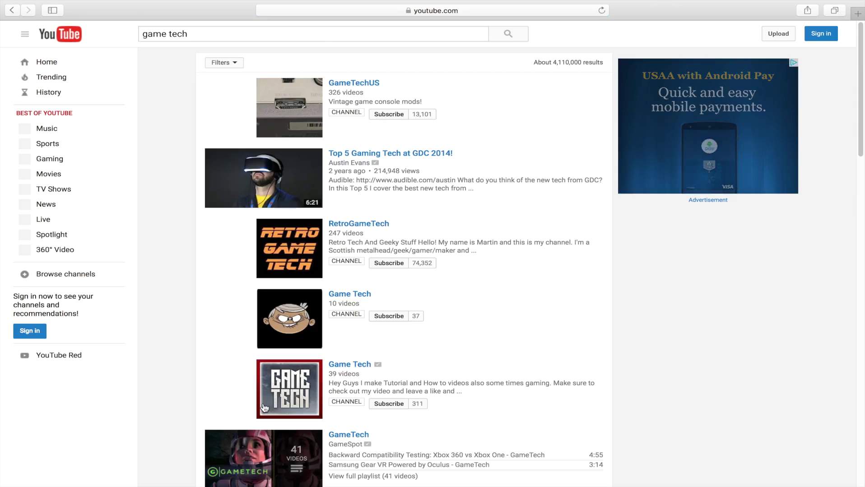
{"action": "scroll", "coordinate": [264, 407], "scroll_direction": "down", "scroll_amount": 20}
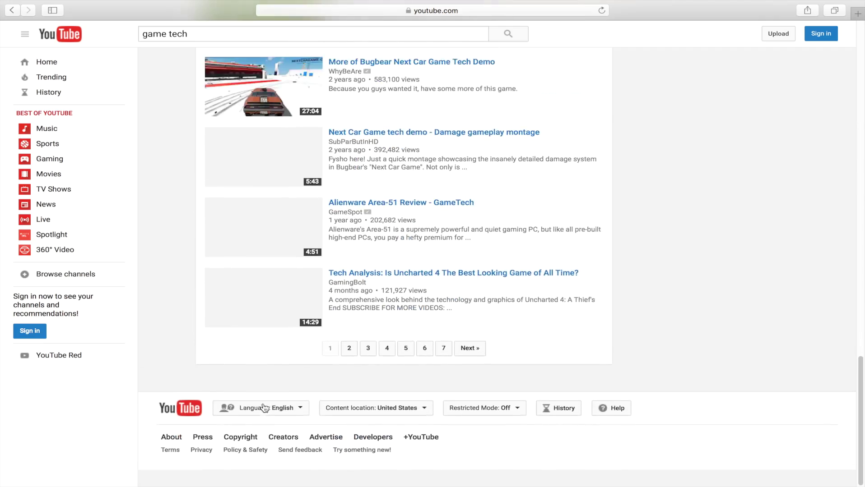
{"action": "scroll", "coordinate": [264, 407], "scroll_direction": "up", "scroll_amount": 20}
{"action": "scroll", "coordinate": [264, 408], "scroll_direction": "down", "scroll_amount": 20}
{"action": "scroll", "coordinate": [264, 407], "scroll_direction": "up", "scroll_amount": 20}
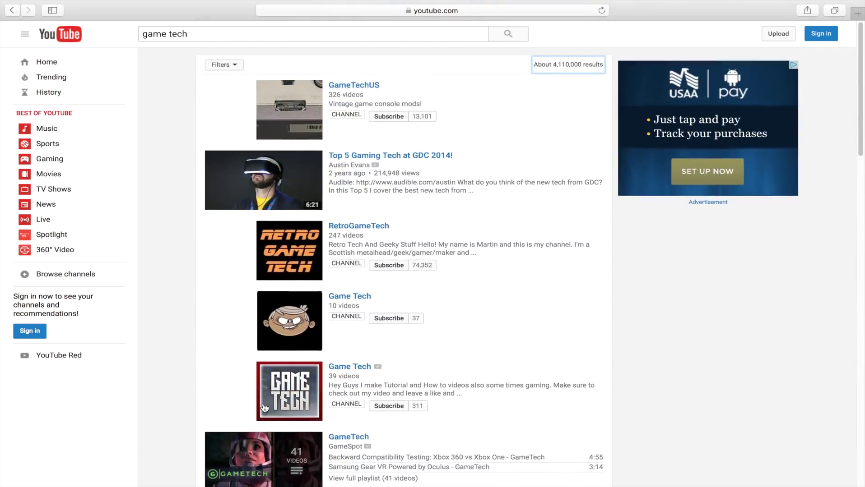
Sign in and open 'How To Make A Website For Free 2016!' from My Channel's videos for editing.
{"action": "left_click", "coordinate": [826, 30]}
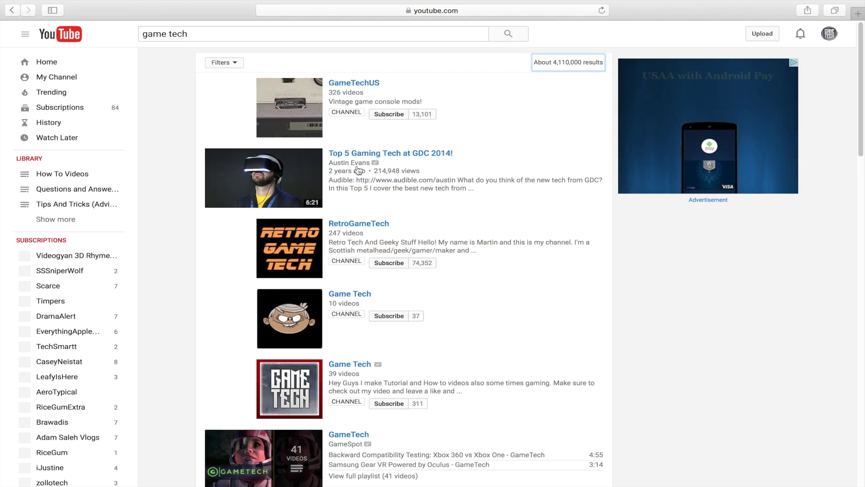
{"action": "left_click", "coordinate": [84, 74]}
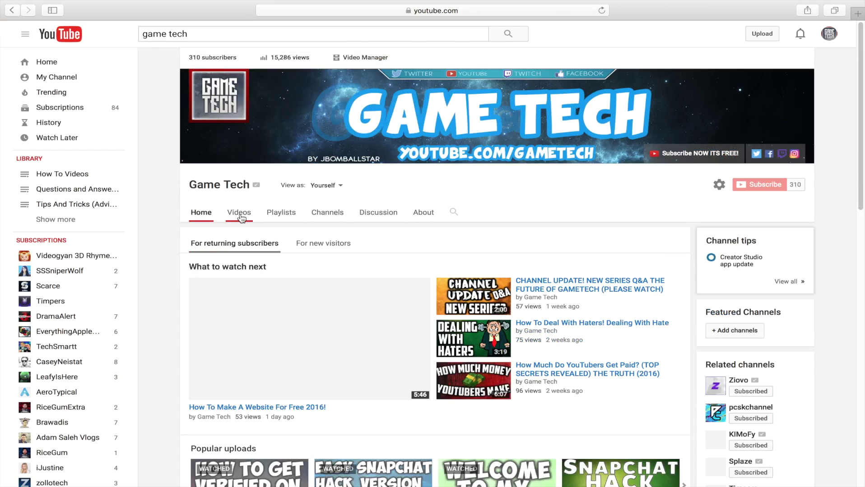
{"action": "left_click", "coordinate": [240, 215]}
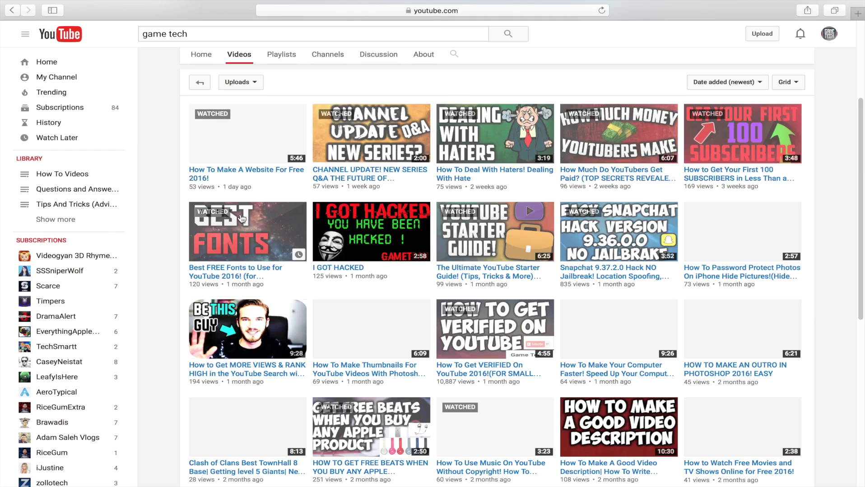
{"action": "left_click", "coordinate": [290, 134]}
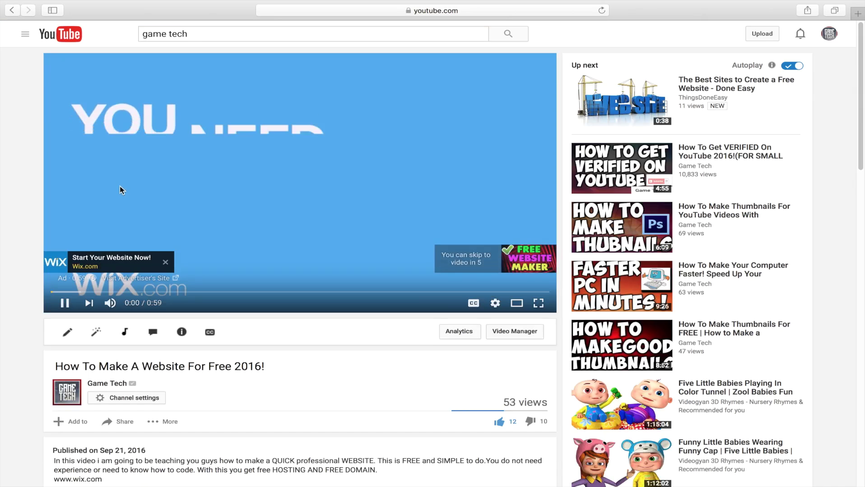
{"action": "left_click", "coordinate": [75, 337]}
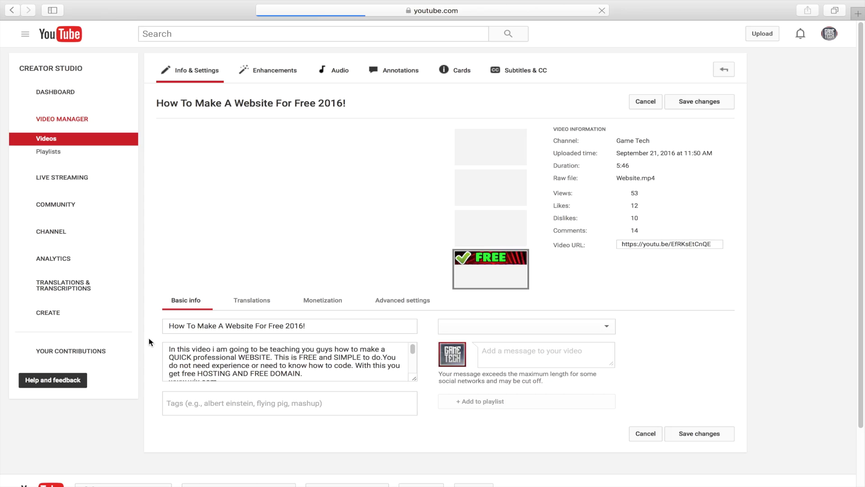
Add the channel name 'GameTech' to the tags of 'How To Make A Website For Free 2016!'.
{"action": "scroll", "coordinate": [186, 430], "scroll_direction": "down", "scroll_amount": 3}
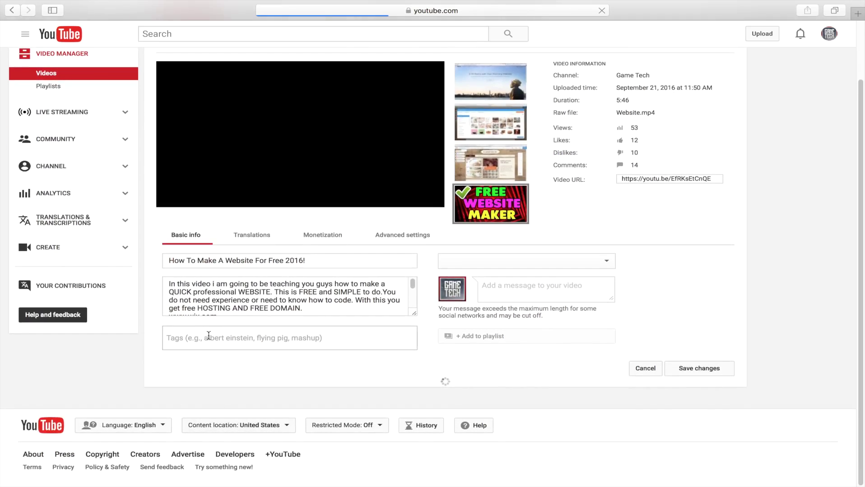
{"action": "left_click", "coordinate": [198, 344]}
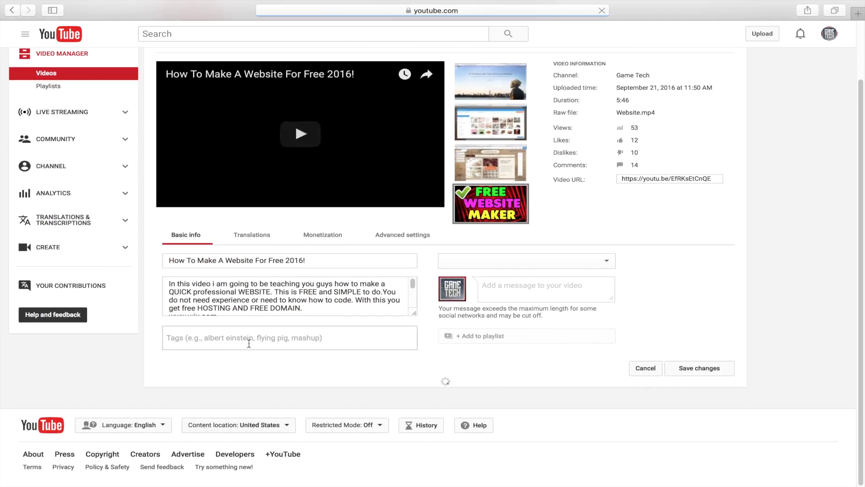
{"action": "scroll", "coordinate": [433, 252], "scroll_direction": "down", "scroll_amount": 2}
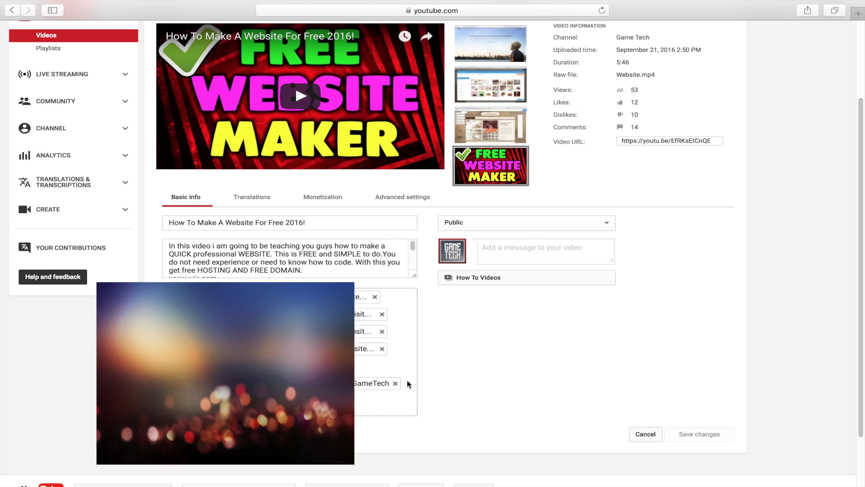
{"action": "scroll", "coordinate": [408, 384], "scroll_direction": "up", "scroll_amount": 5}
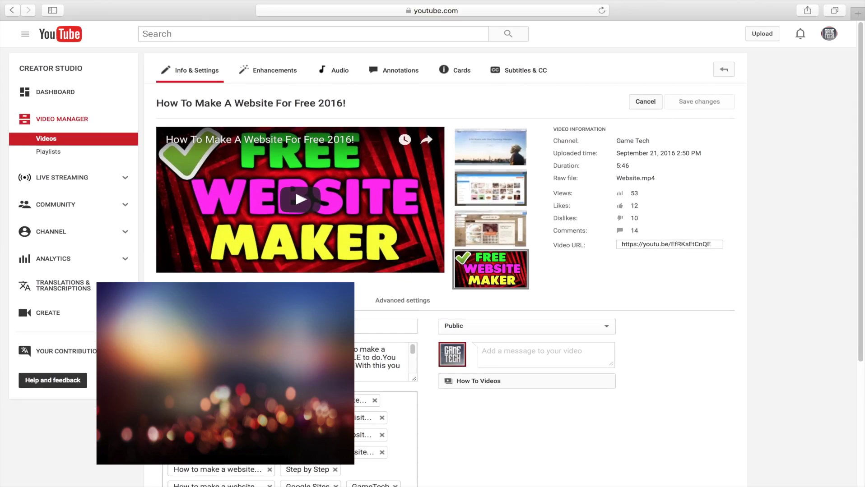
Go to Creator Studio's Channel > Advanced settings, showing keywords 'Gaming Technology Tutorials How to'.
{"action": "left_click", "coordinate": [829, 34]}
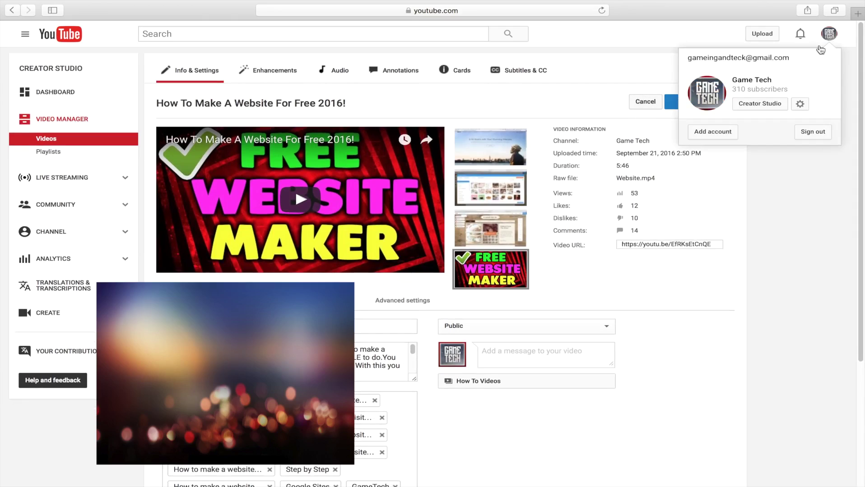
{"action": "left_click", "coordinate": [772, 105]}
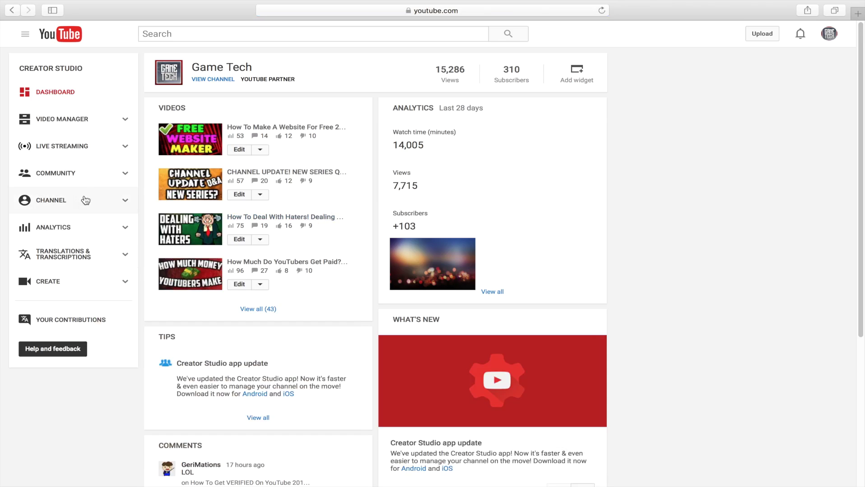
{"action": "left_click", "coordinate": [85, 200]}
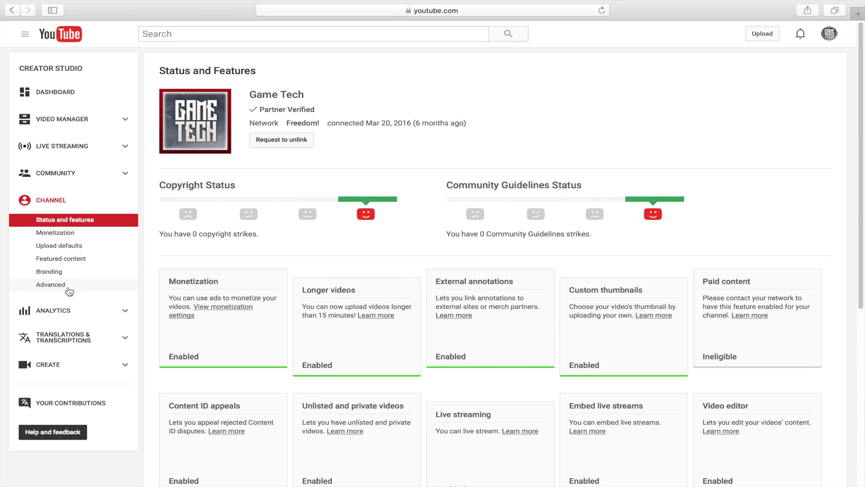
{"action": "left_click", "coordinate": [68, 289]}
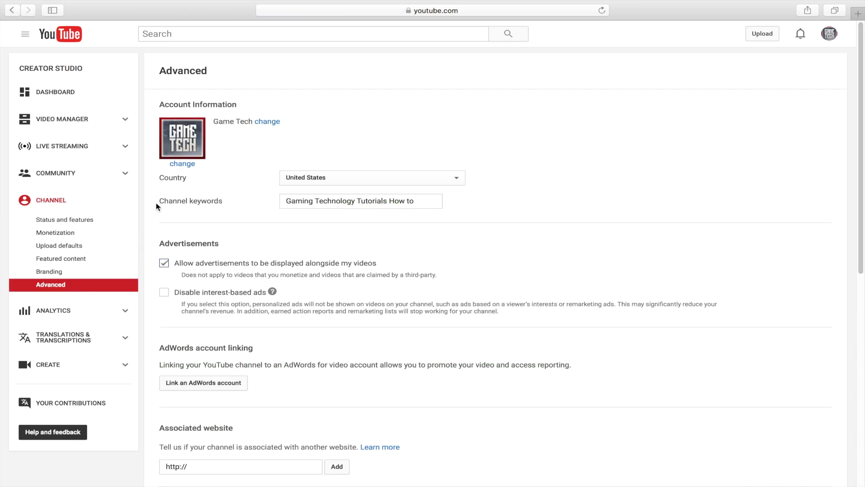
Separate the channel keywords with commas and add ',GameTech' after Tutorials.
{"action": "left_click", "coordinate": [253, 203]}
{"action": "left_click", "coordinate": [160, 207]}
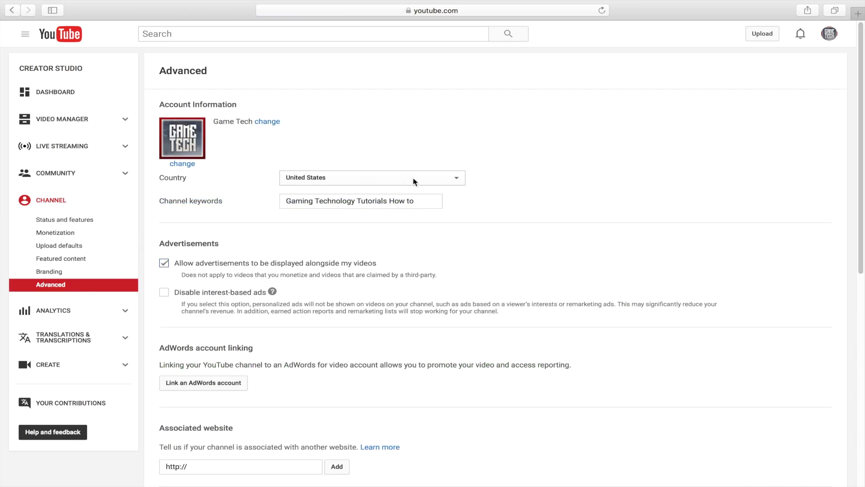
{"action": "left_click", "coordinate": [428, 202]}
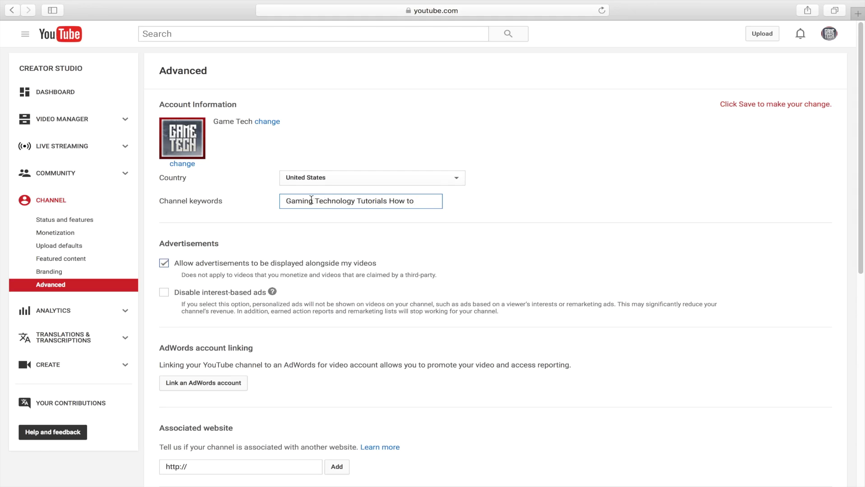
{"action": "left_click", "coordinate": [312, 201]}
{"action": "type", "text": ","}
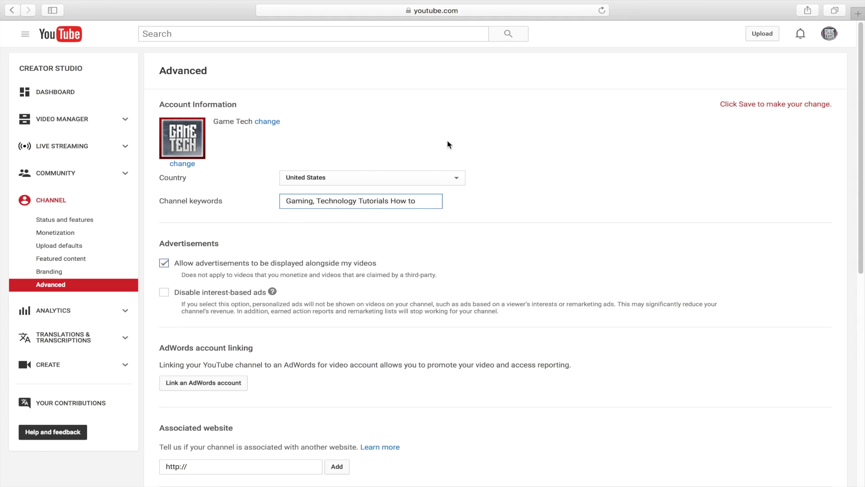
{"action": "type", "text": ","}
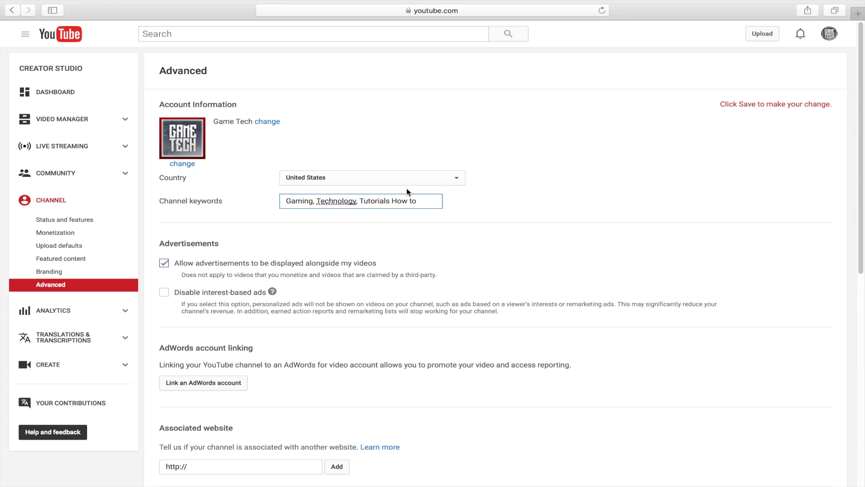
{"action": "left_click", "coordinate": [390, 201]}
{"action": "type", "text": ",Game"}
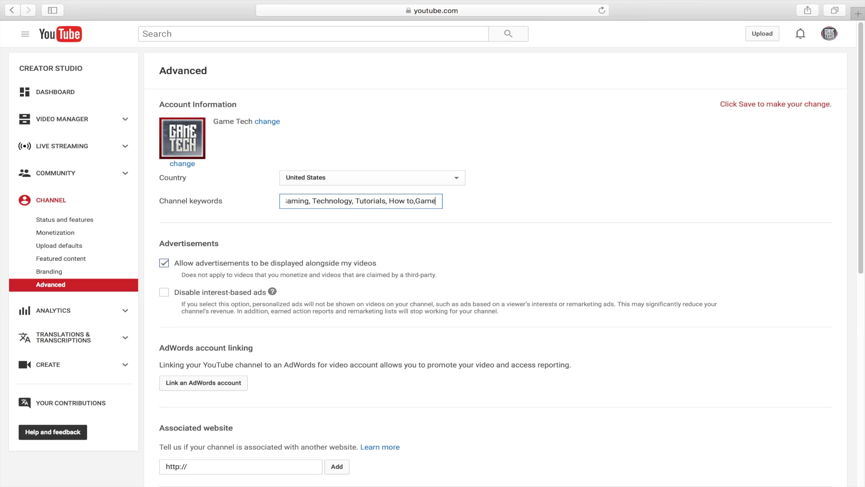
{"action": "type", "text": "Tech"}
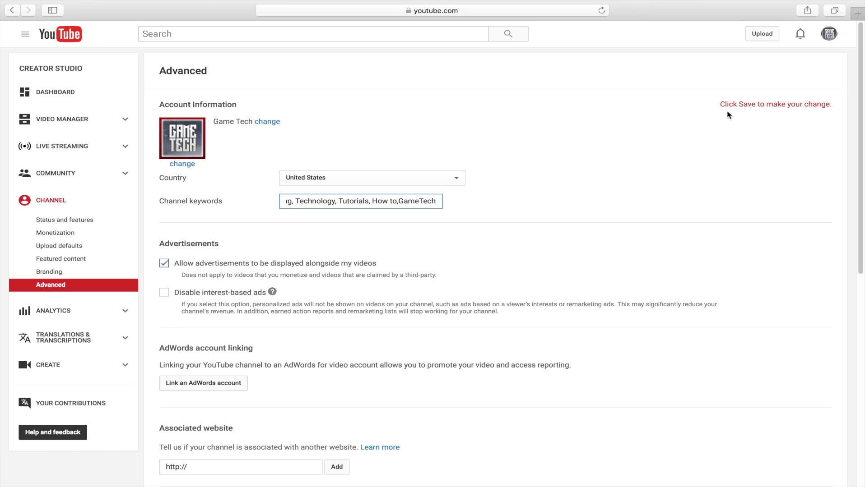
Save the updated channel keywords, bringing up the Game Tech channel home page.
{"action": "left_click", "coordinate": [748, 99]}
{"action": "triple_click", "coordinate": [819, 100]}
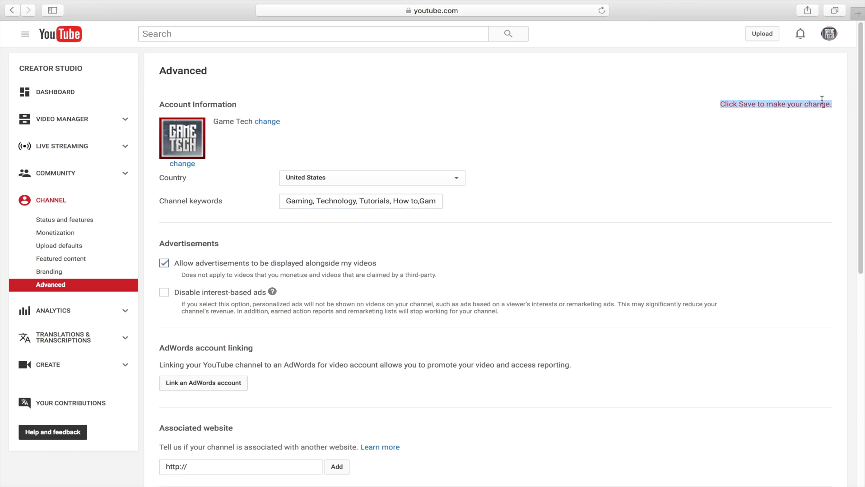
{"action": "triple_click", "coordinate": [805, 101]}
{"action": "left_click", "coordinate": [708, 113]}
{"action": "left_click_drag", "start_coordinate": [707, 112], "coordinate": [830, 106]}
{"action": "left_click", "coordinate": [829, 106]}
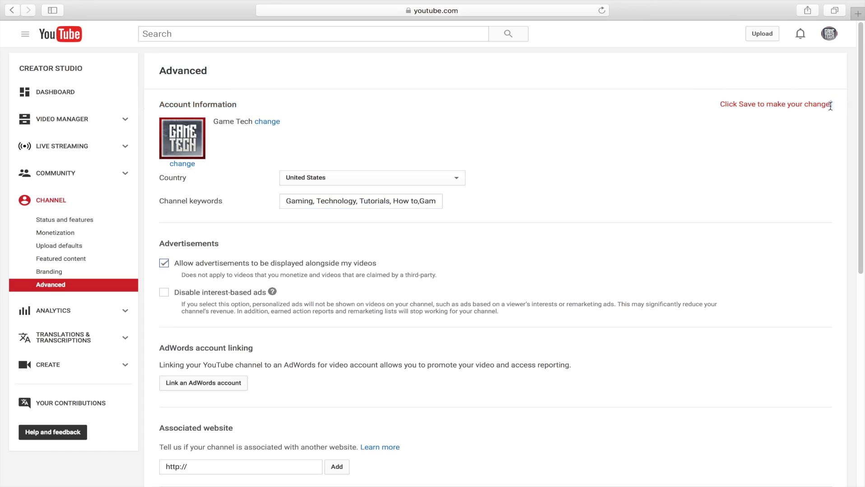
{"action": "scroll", "coordinate": [830, 106], "scroll_direction": "down", "scroll_amount": 10}
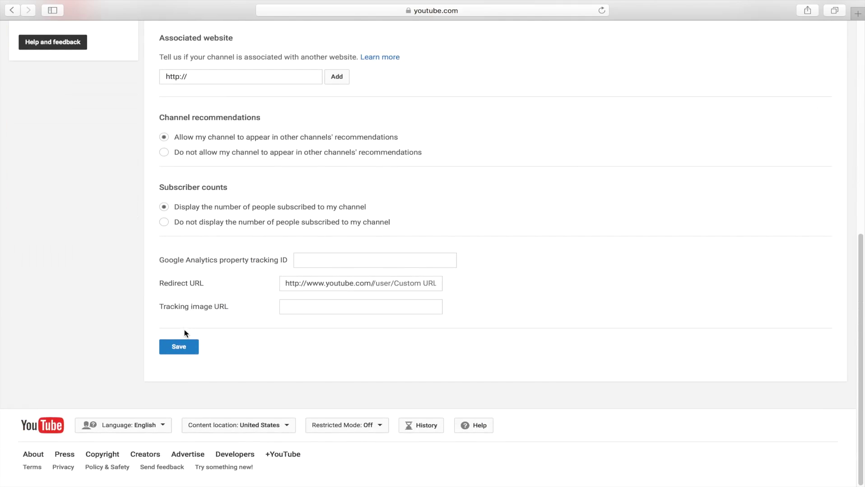
{"action": "left_click", "coordinate": [190, 349]}
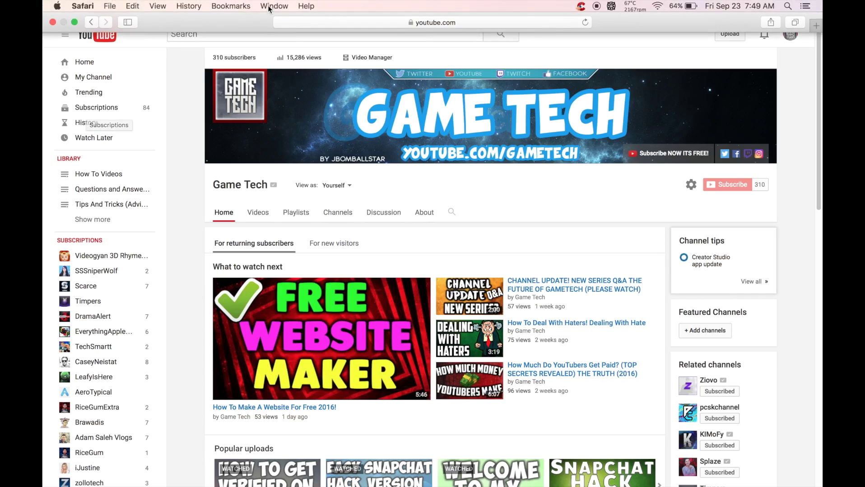
{"action": "left_click", "coordinate": [280, 24]}
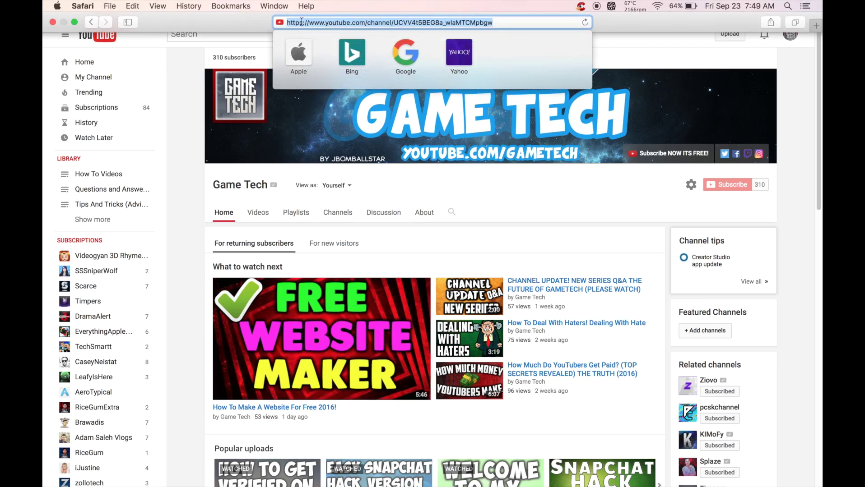
{"action": "left_click", "coordinate": [298, 54]}
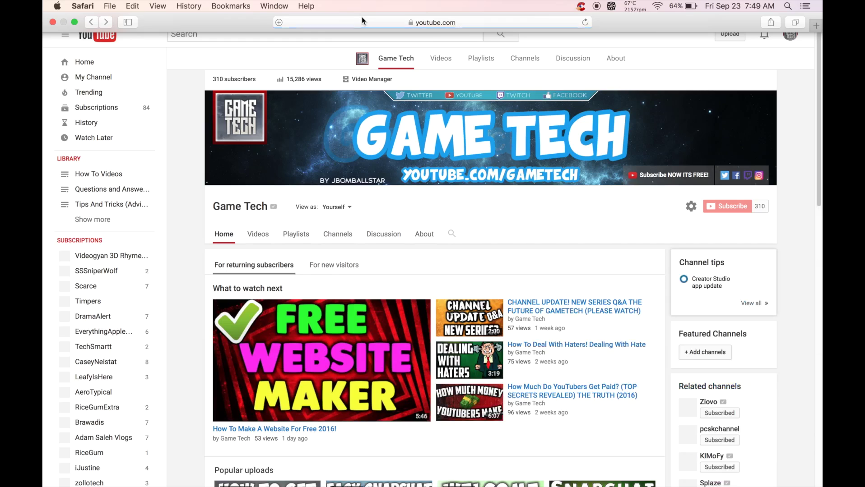
{"action": "left_click", "coordinate": [362, 18]}
{"action": "left_click", "coordinate": [208, 243]}
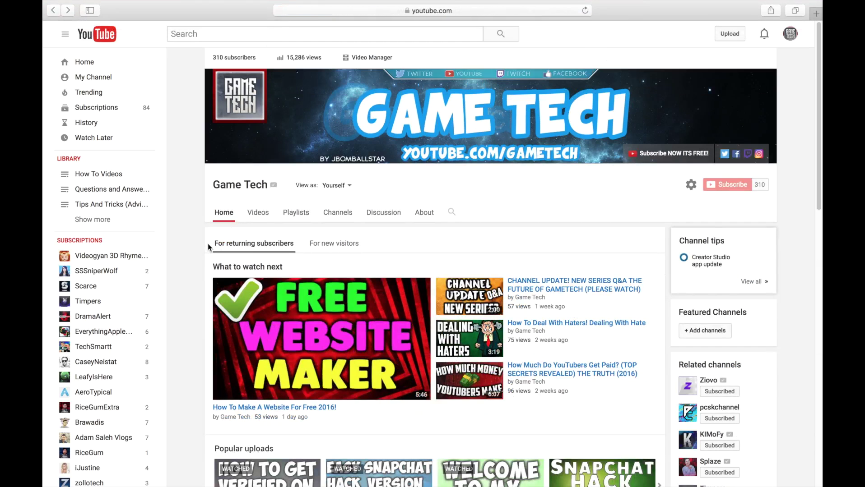
{"action": "mouse_move", "coordinate": [700, 47]}
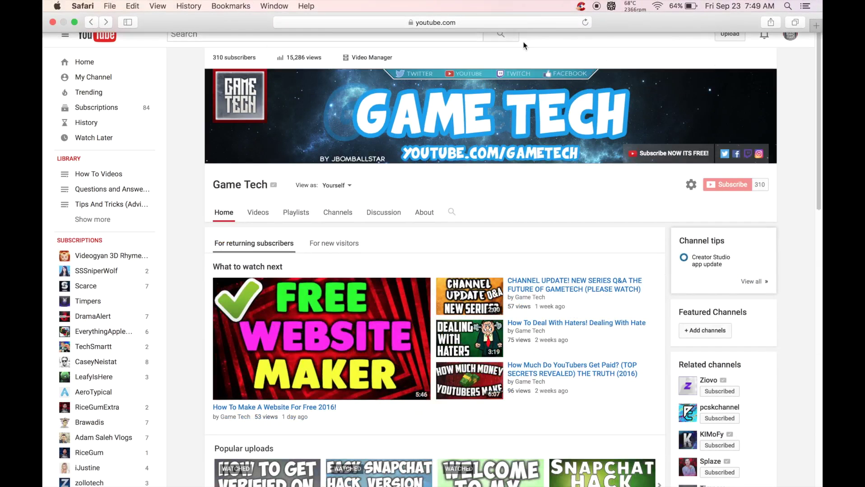
{"action": "left_click", "coordinate": [524, 22]}
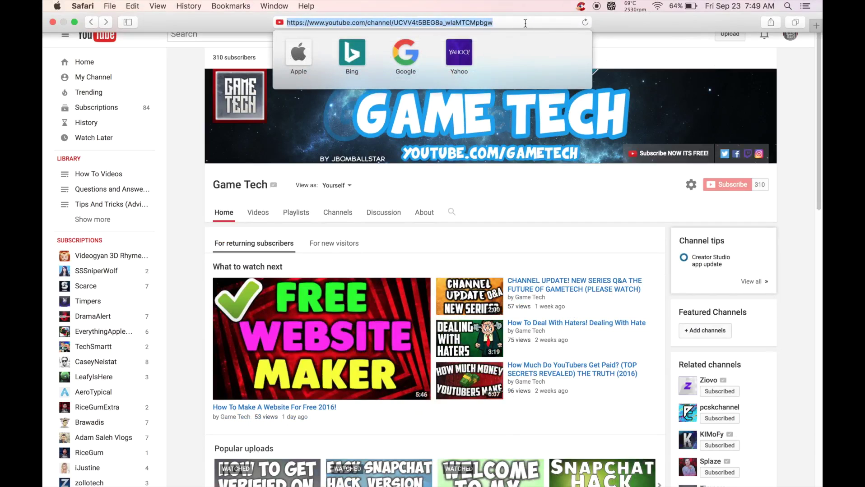
{"action": "left_click", "coordinate": [649, 225]}
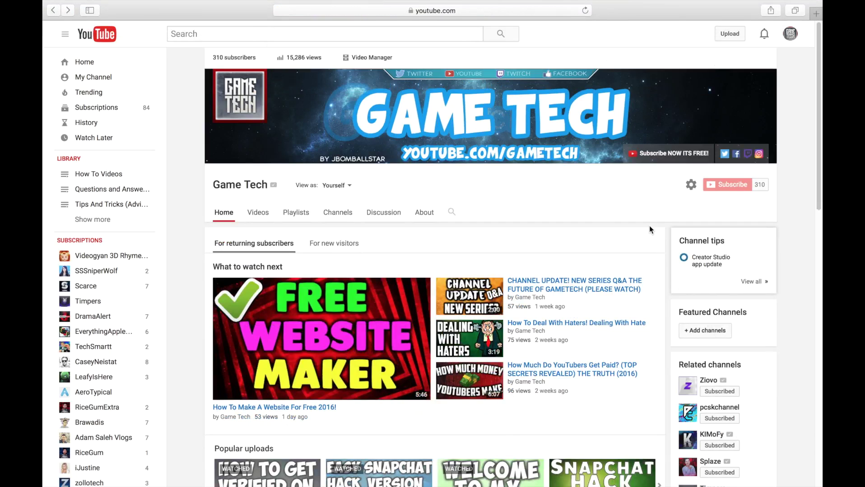
{"action": "mouse_move", "coordinate": [428, 134]}
{"action": "left_click", "coordinate": [409, 35]}
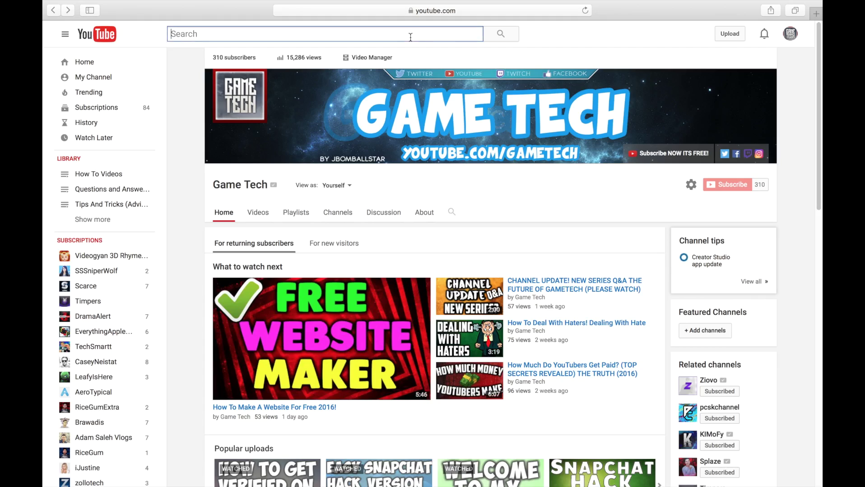